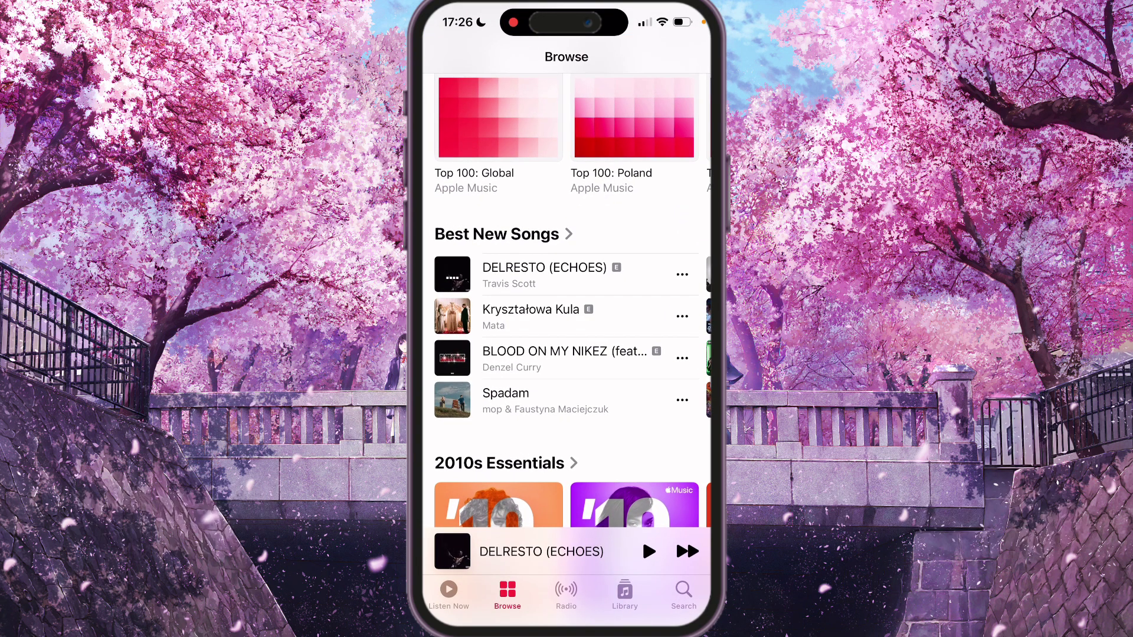
Expand DELRESTO (ECHOES) to full screen and show its upcoming-songs queue.
{"action": "left_click", "coordinate": [541, 551]}
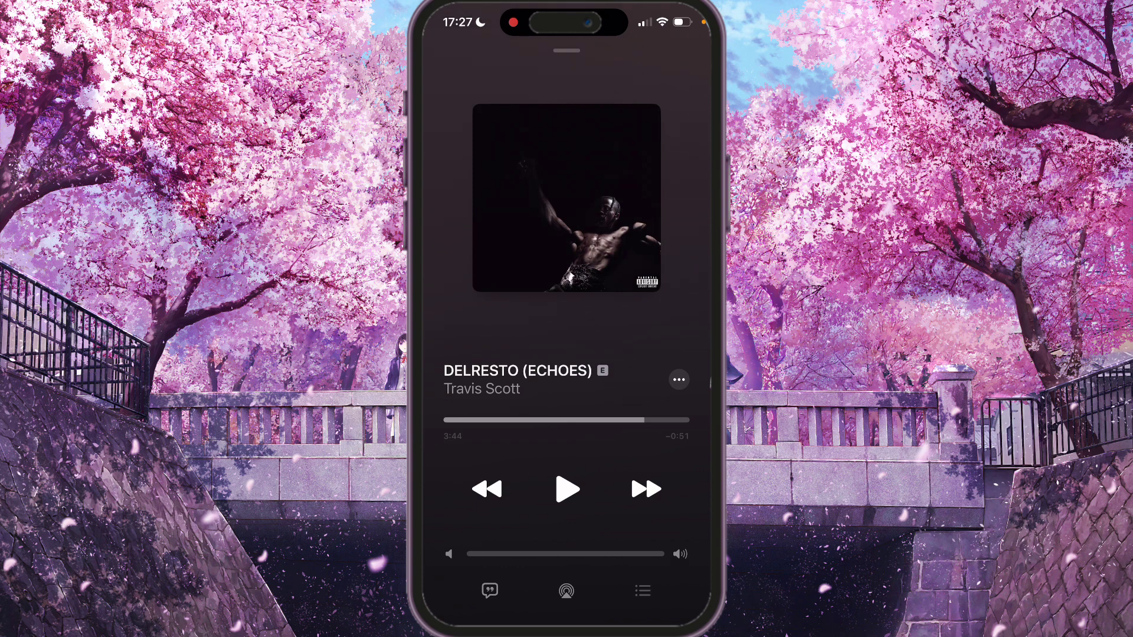
{"action": "left_click", "coordinate": [643, 590]}
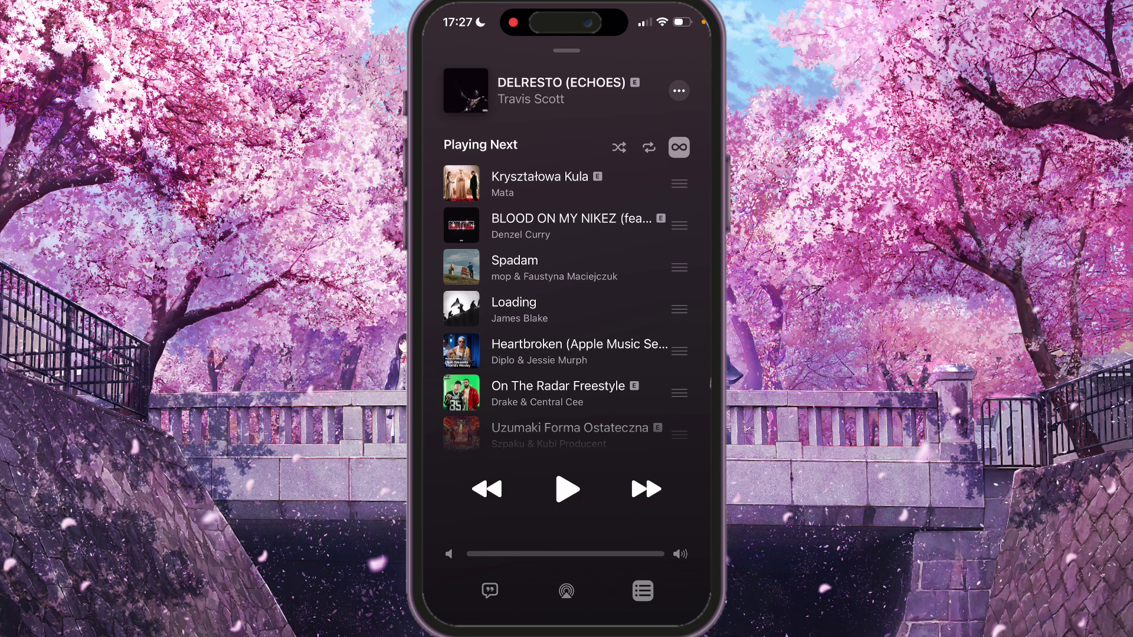
{"action": "scroll", "coordinate": [567, 265], "scroll_direction": "down", "scroll_amount": 2}
{"action": "scroll", "coordinate": [567, 265], "scroll_direction": "down", "scroll_amount": 3}
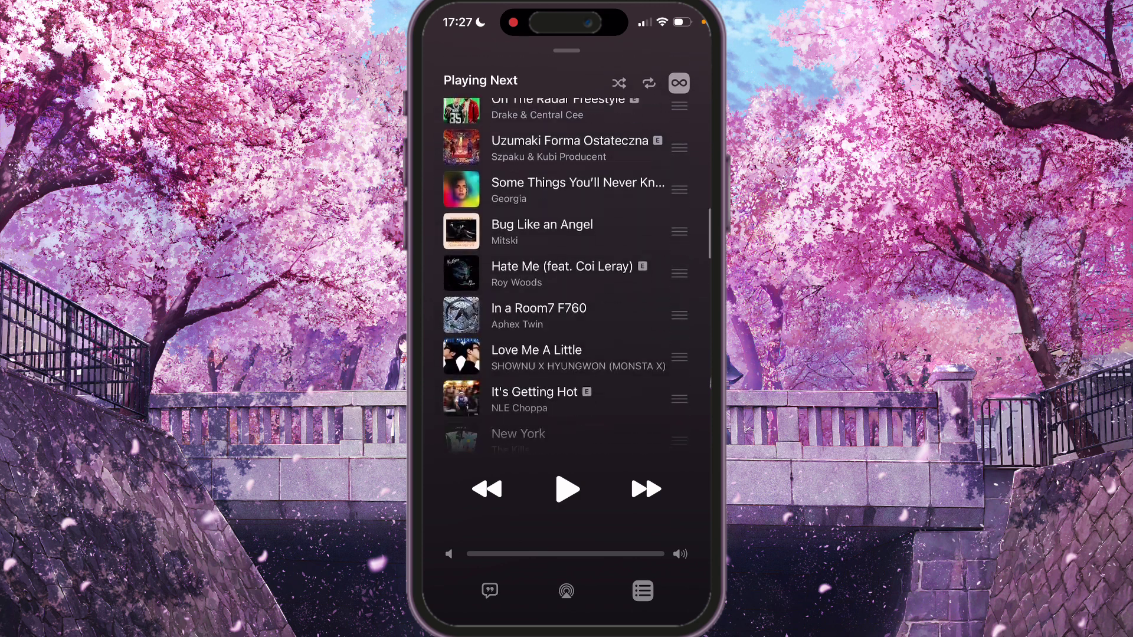
{"action": "scroll", "coordinate": [567, 274], "scroll_direction": "down", "scroll_amount": 3}
{"action": "scroll", "coordinate": [566, 275], "scroll_direction": "down", "scroll_amount": 3}
{"action": "scroll", "coordinate": [567, 275], "scroll_direction": "down", "scroll_amount": 3}
{"action": "scroll", "coordinate": [567, 275], "scroll_direction": "down", "scroll_amount": 3}
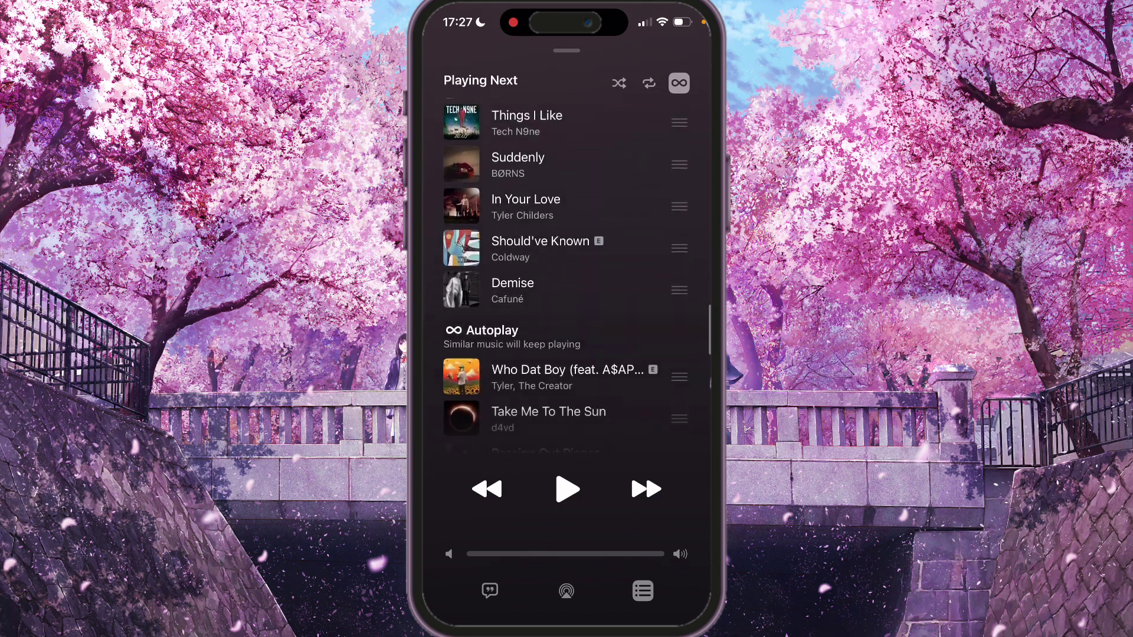
{"action": "scroll", "coordinate": [567, 265], "scroll_direction": "down", "scroll_amount": 2}
{"action": "scroll", "coordinate": [566, 266], "scroll_direction": "down", "scroll_amount": 2}
{"action": "scroll", "coordinate": [567, 265], "scroll_direction": "up", "scroll_amount": 1}
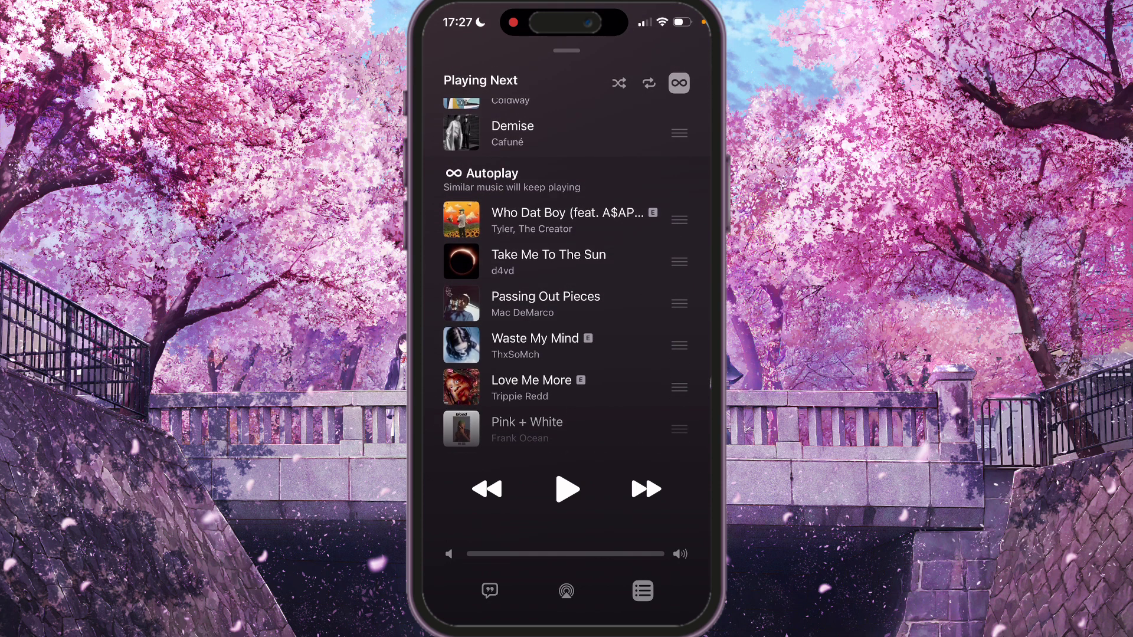
{"action": "scroll", "coordinate": [566, 274], "scroll_direction": "down", "scroll_amount": 1}
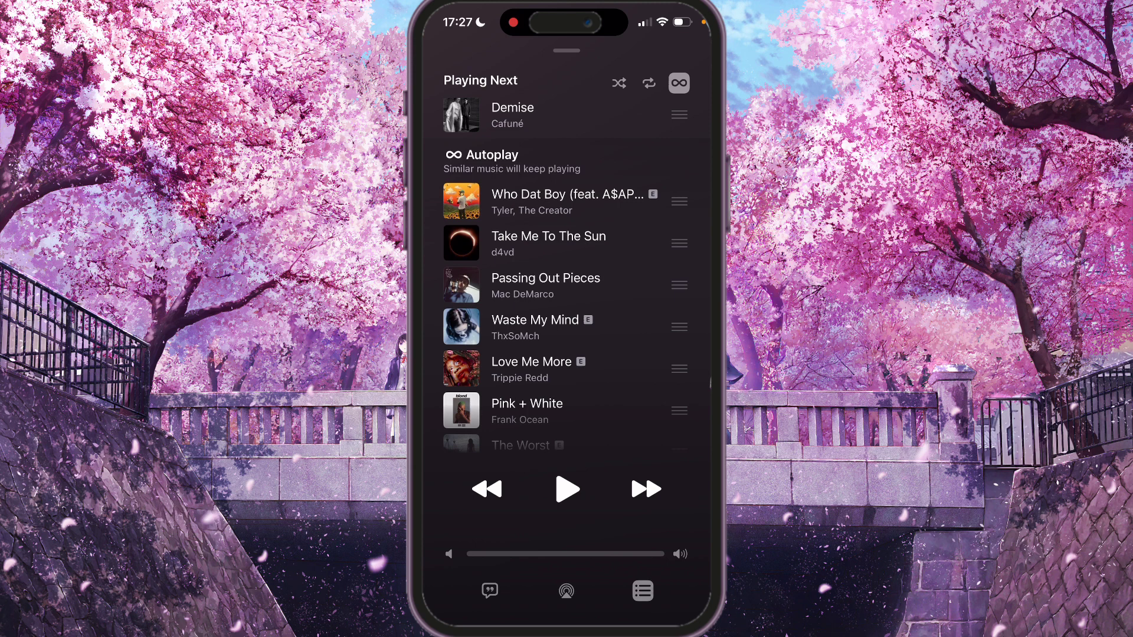
{"action": "scroll", "coordinate": [567, 275], "scroll_direction": "down", "scroll_amount": 3}
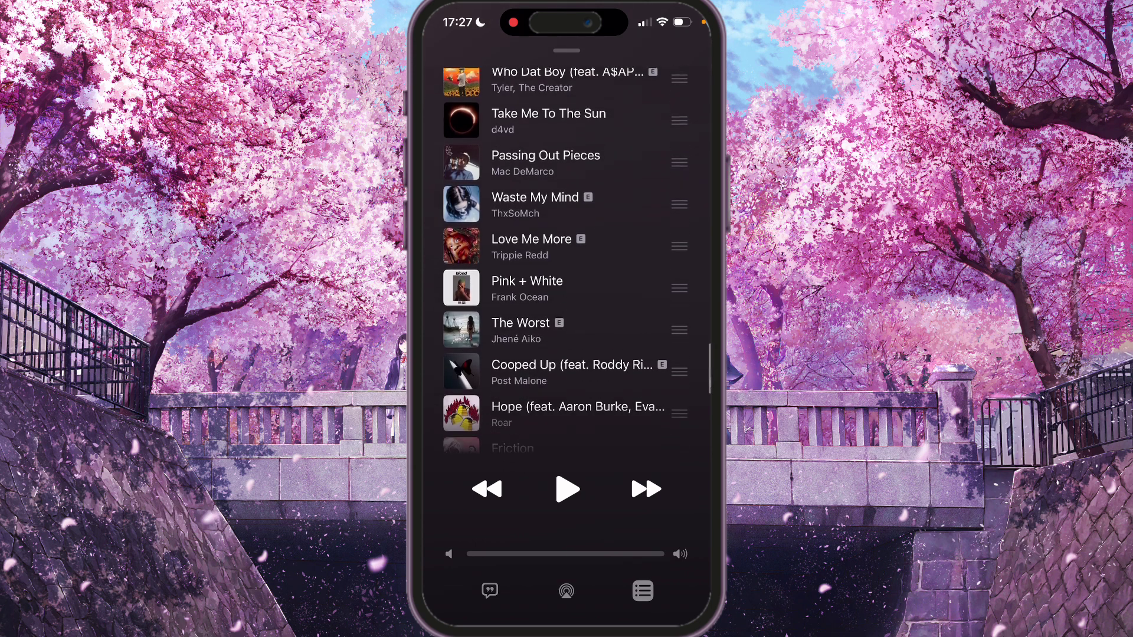
{"action": "scroll", "coordinate": [566, 275], "scroll_direction": "up", "scroll_amount": 4}
{"action": "scroll", "coordinate": [567, 275], "scroll_direction": "down", "scroll_amount": 2}
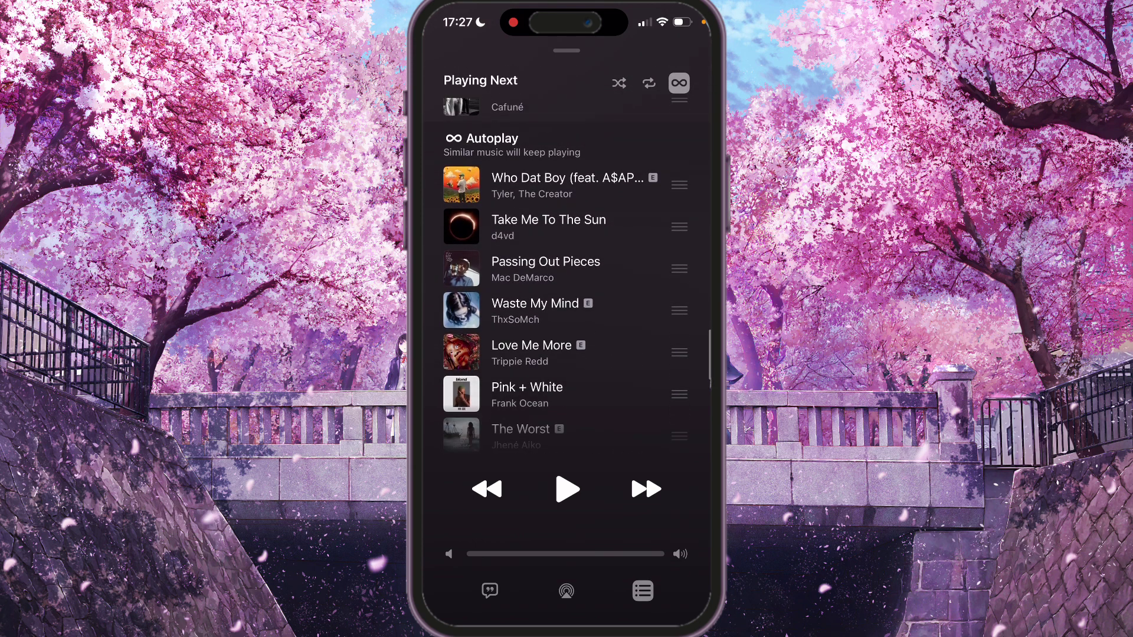
{"action": "scroll", "coordinate": [567, 275], "scroll_direction": "up", "scroll_amount": 2}
{"action": "left_click_drag", "start_coordinate": [545, 306], "coordinate": [546, 228]}
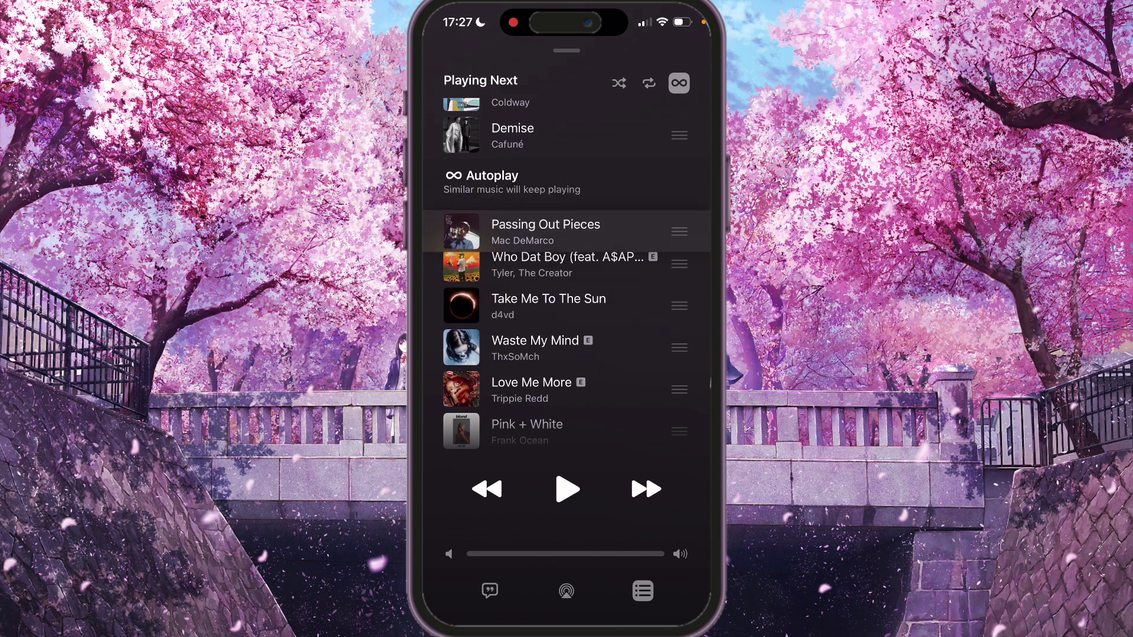
{"action": "scroll", "coordinate": [566, 274], "scroll_direction": "down", "scroll_amount": 2}
Drag Frank Ocean's 'Pink + White' up to sit below 'Take Me To The Sun'.
{"action": "left_click_drag", "start_coordinate": [527, 360], "coordinate": [526, 255]}
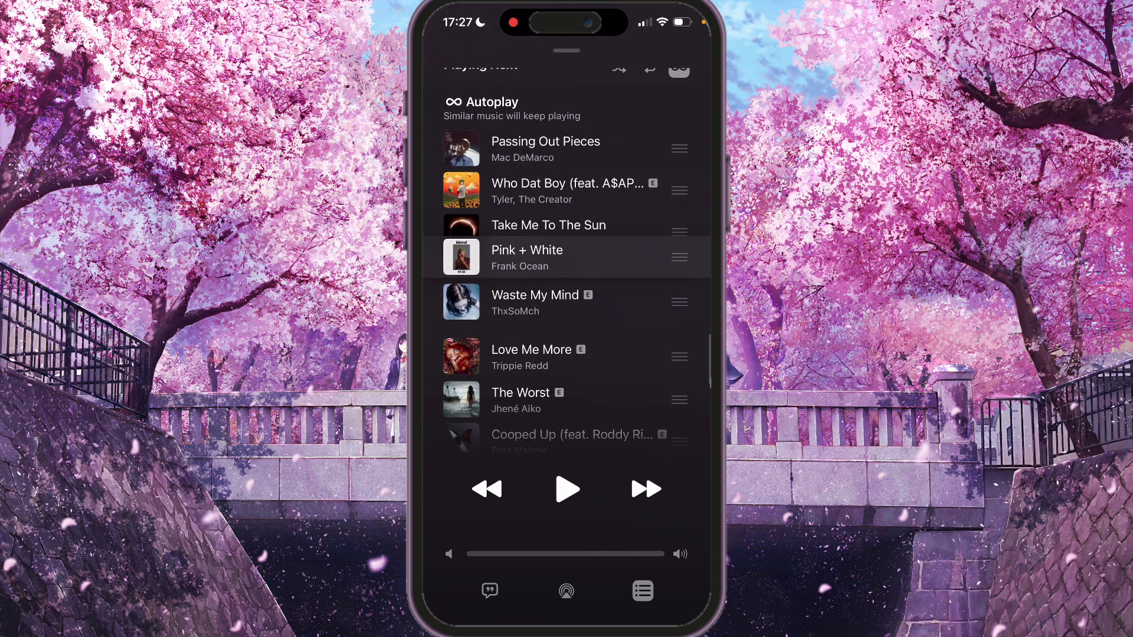
{"action": "scroll", "coordinate": [566, 275], "scroll_direction": "up", "scroll_amount": 3}
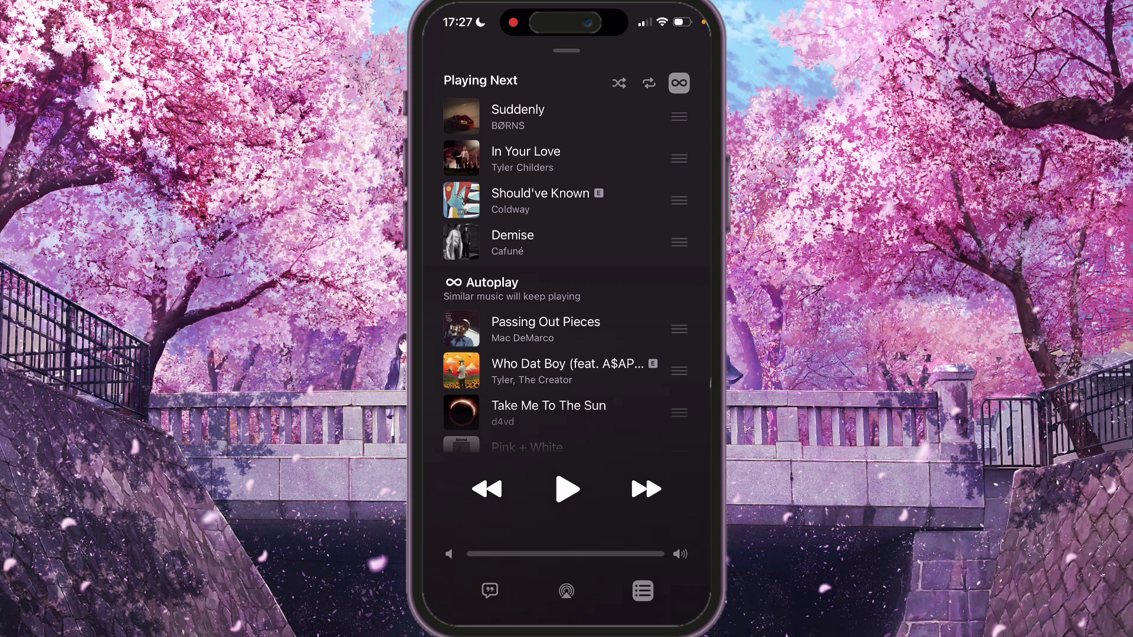
Toggle the infinity Autoplay button off, then on again to restore suggestions.
{"action": "left_click", "coordinate": [678, 83]}
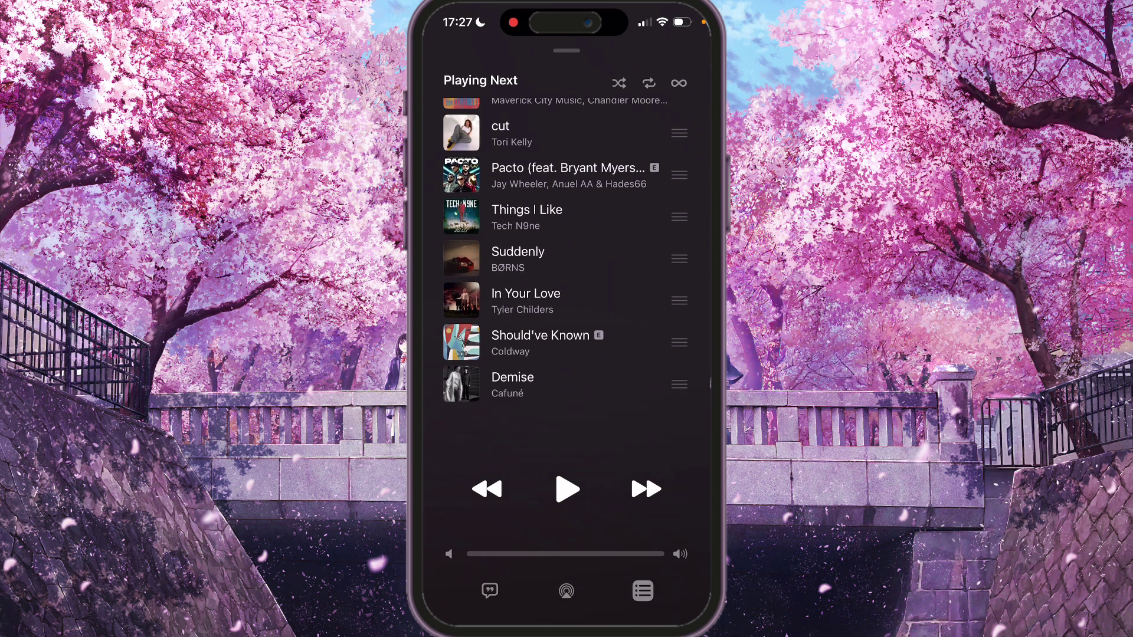
{"action": "left_click", "coordinate": [679, 82]}
{"action": "scroll", "coordinate": [567, 266], "scroll_direction": "down", "scroll_amount": 5}
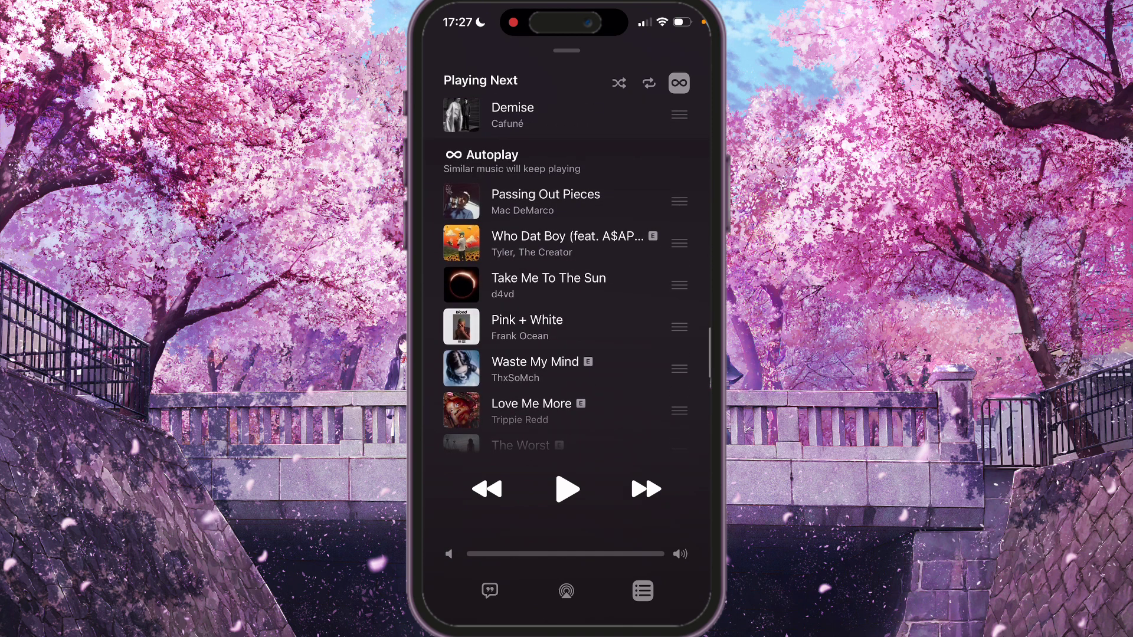
{"action": "scroll", "coordinate": [567, 266], "scroll_direction": "down", "scroll_amount": 5}
{"action": "scroll", "coordinate": [566, 266], "scroll_direction": "down", "scroll_amount": 2}
{"action": "scroll", "coordinate": [567, 266], "scroll_direction": "up", "scroll_amount": 2}
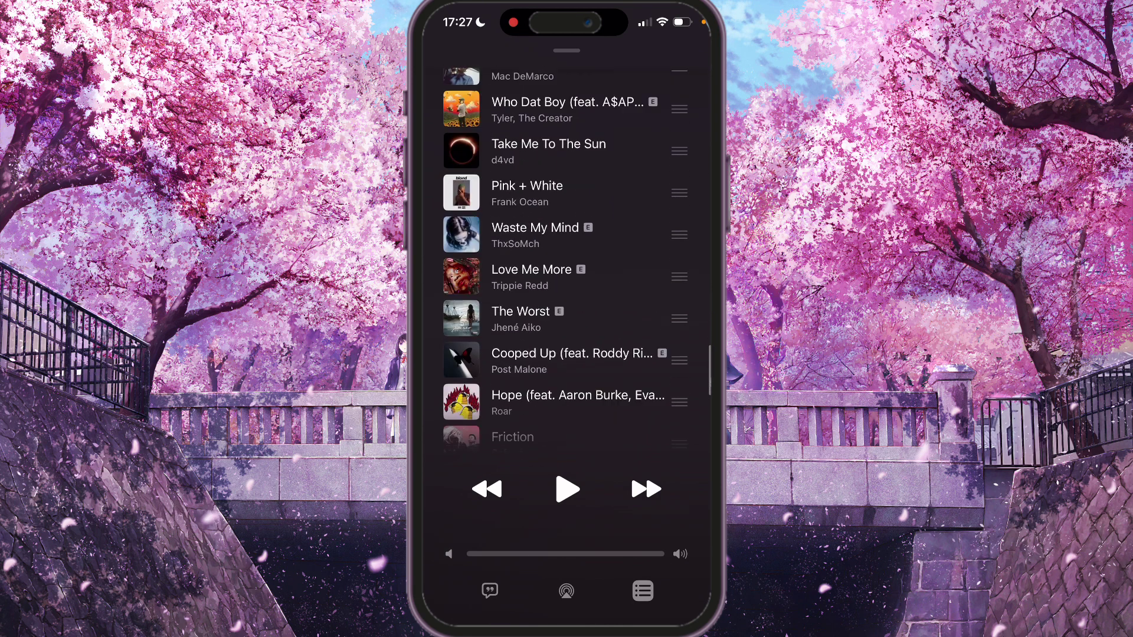
{"action": "scroll", "coordinate": [567, 265], "scroll_direction": "up", "scroll_amount": 5}
{"action": "scroll", "coordinate": [567, 265], "scroll_direction": "up", "scroll_amount": 5}
{"action": "scroll", "coordinate": [567, 266], "scroll_direction": "up", "scroll_amount": 5}
{"action": "scroll", "coordinate": [567, 266], "scroll_direction": "up", "scroll_amount": 2}
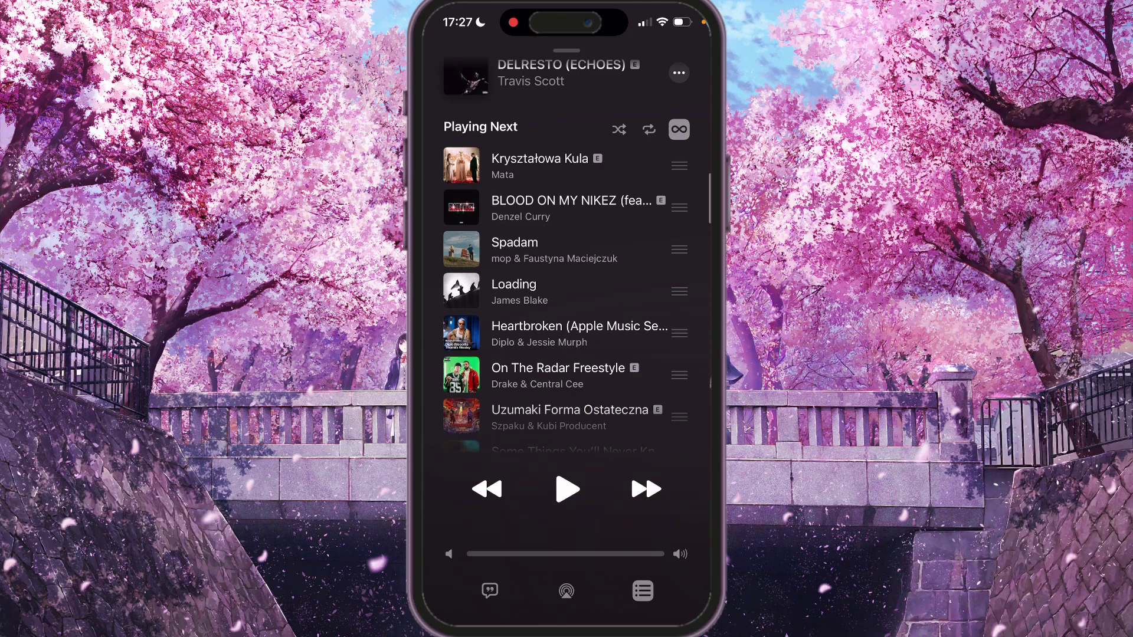